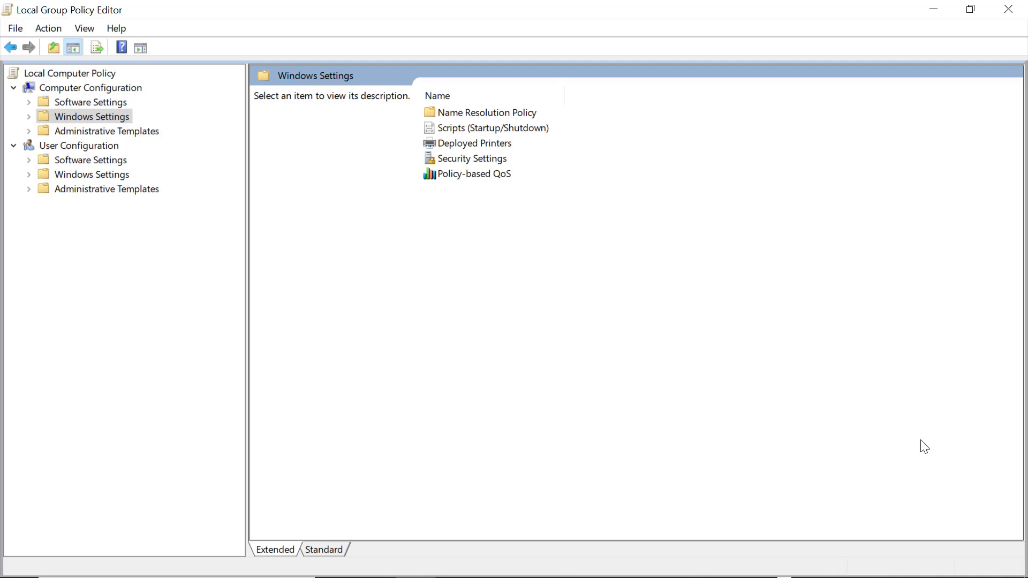
Navigate to Security Settings > Local Policies > Security Options and jump to the S policies
{"action": "left_click", "coordinate": [29, 116]}
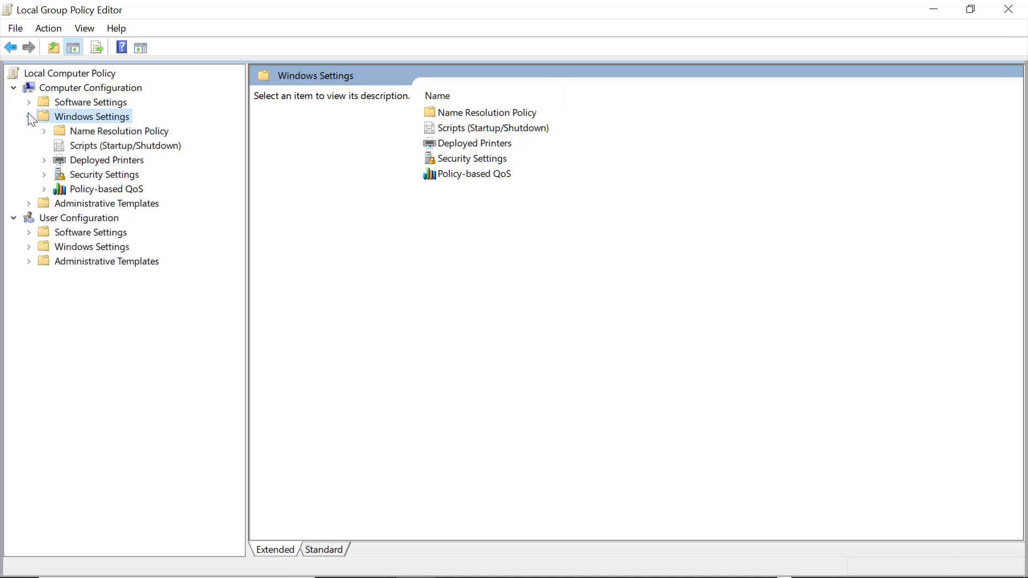
{"action": "double_click", "coordinate": [84, 176]}
{"action": "double_click", "coordinate": [90, 203]}
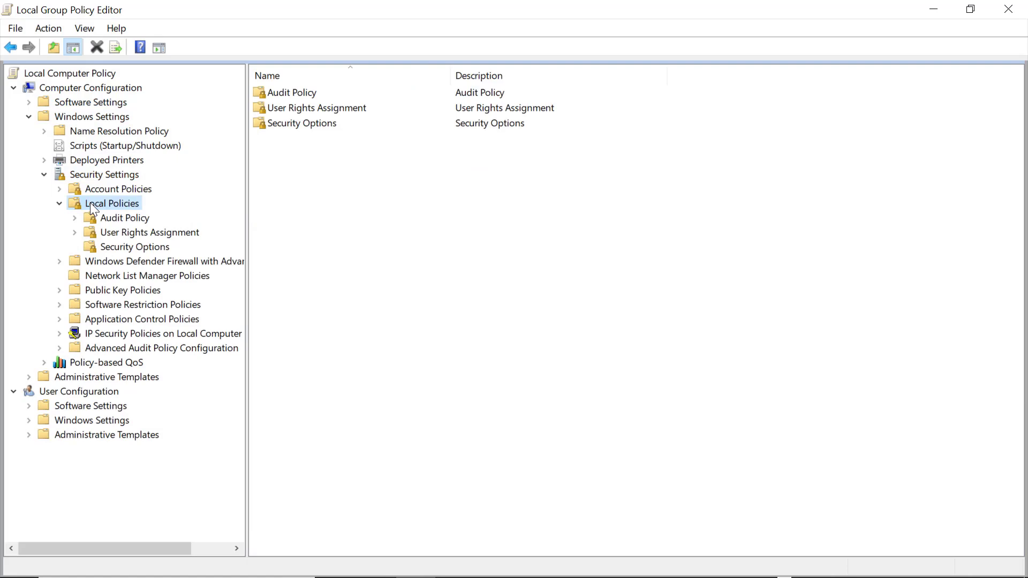
{"action": "left_click", "coordinate": [137, 247]}
{"action": "left_click", "coordinate": [292, 290]}
{"action": "key", "text": "s"}
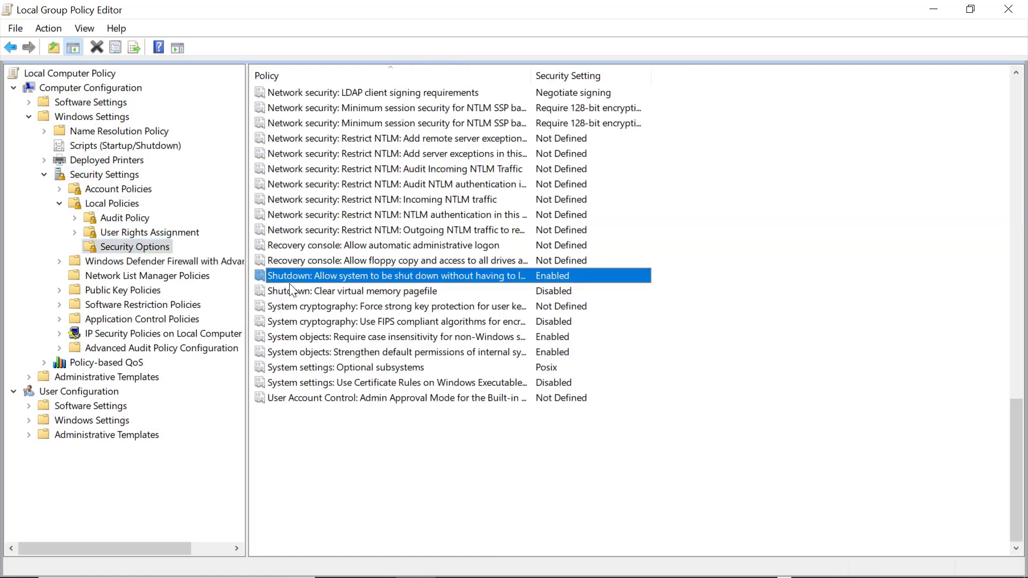
Set 'System settings: Use Certificate Rules on Windows Executables' to Enabled
{"action": "double_click", "coordinate": [367, 382]}
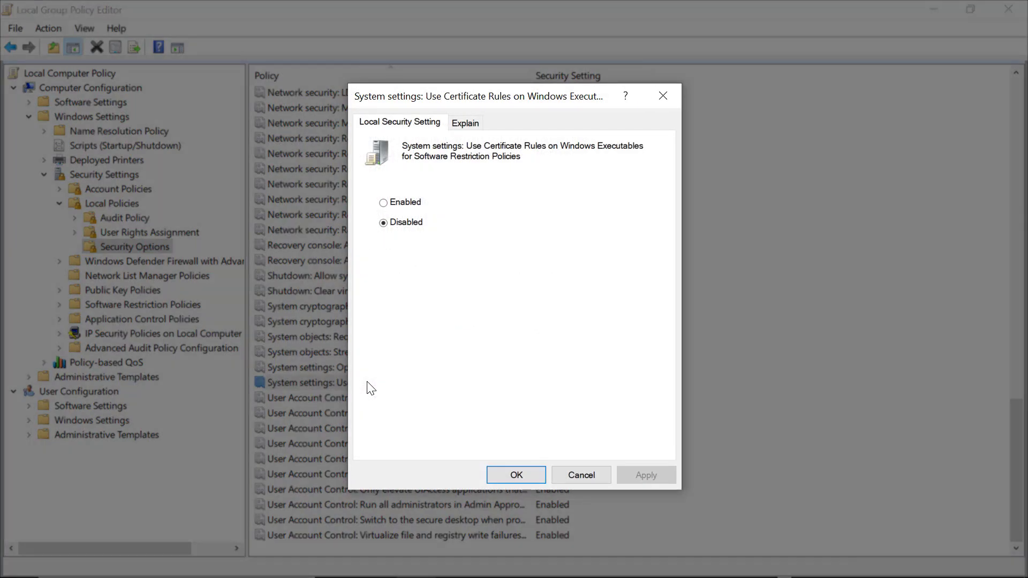
{"action": "left_click", "coordinate": [403, 205]}
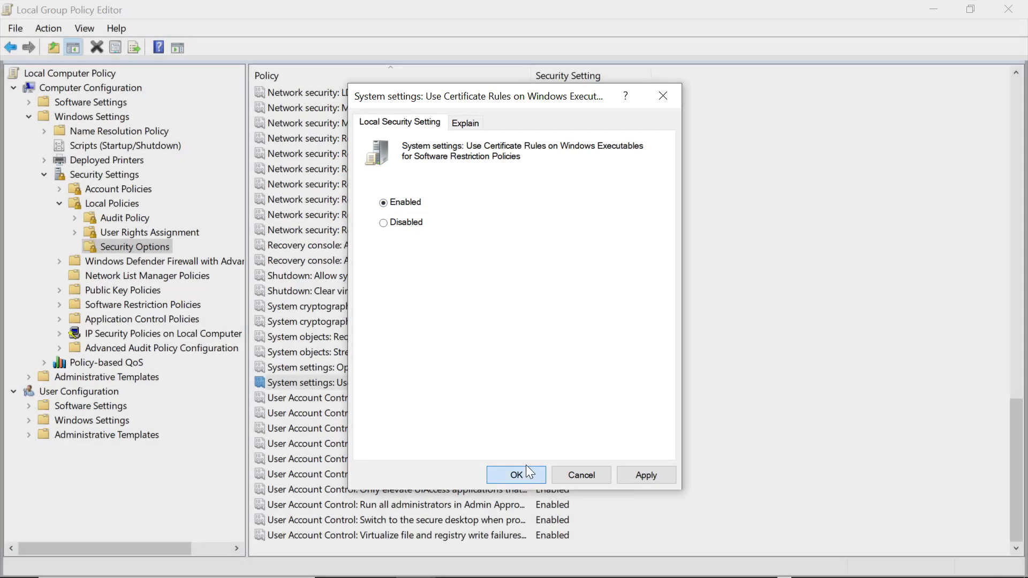
{"action": "left_click", "coordinate": [526, 465]}
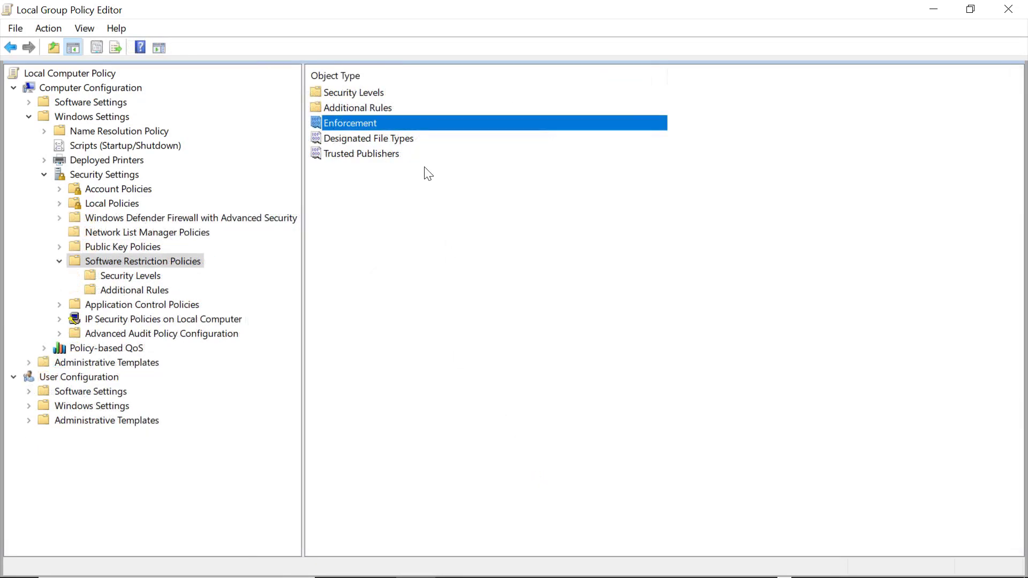
Review the Enforcement properties under Software Restriction Policies and close them unchanged
{"action": "double_click", "coordinate": [359, 123]}
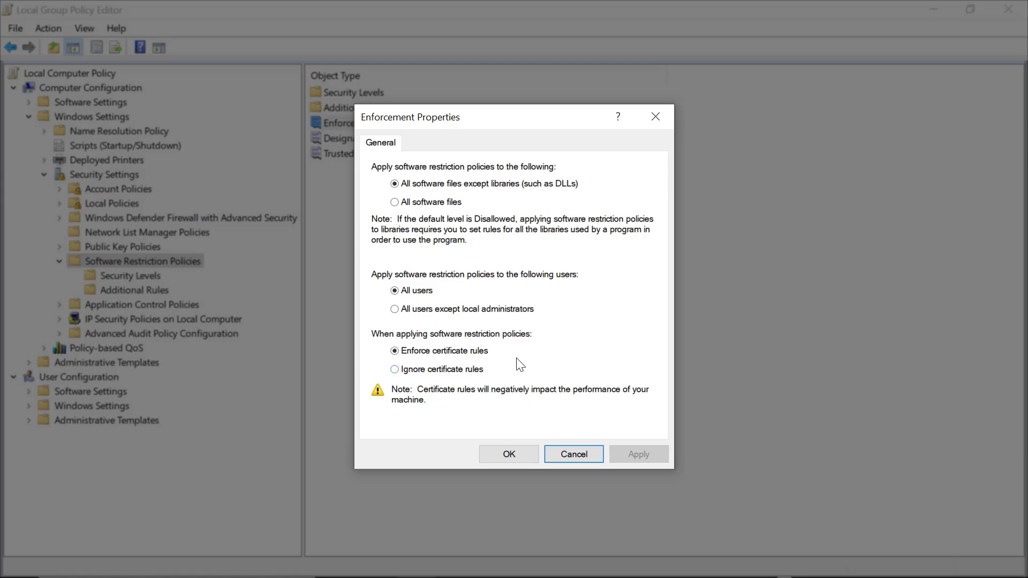
{"action": "left_click", "coordinate": [551, 459]}
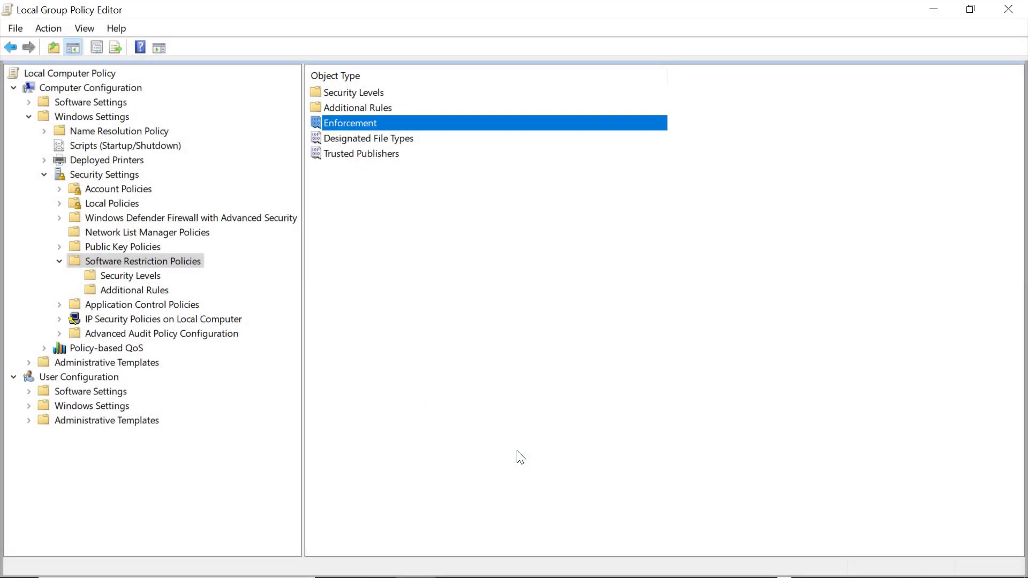
Start a New Certificate Rule under Additional Rules and browse for a certificate file
{"action": "right_click", "coordinate": [158, 291]}
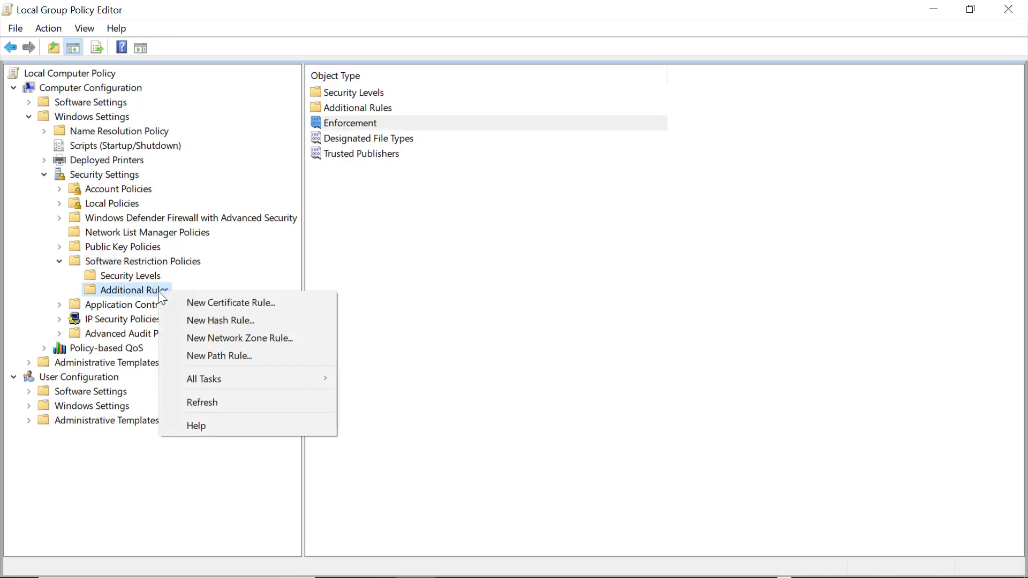
{"action": "left_click", "coordinate": [197, 307]}
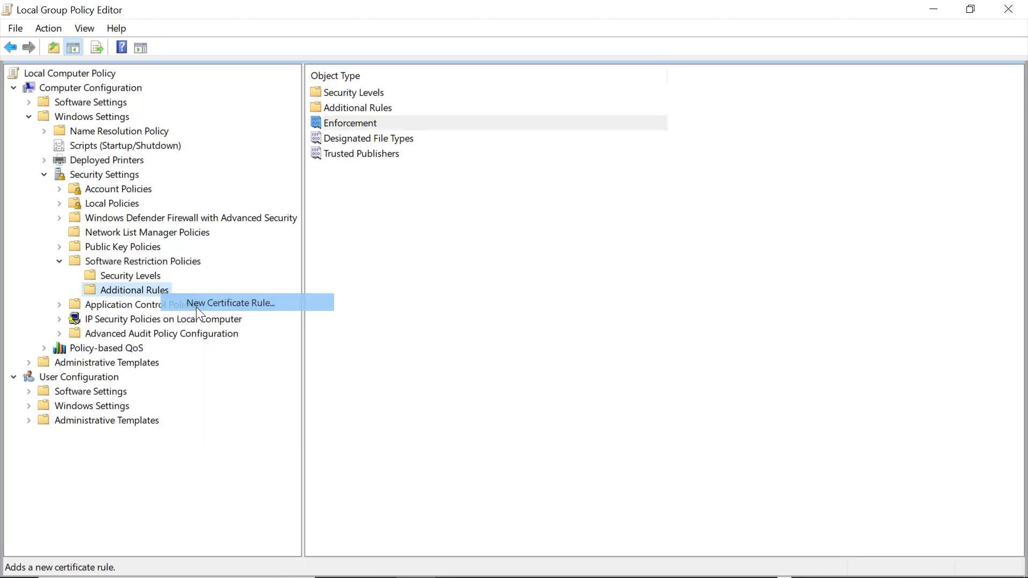
{"action": "left_click", "coordinate": [623, 242]}
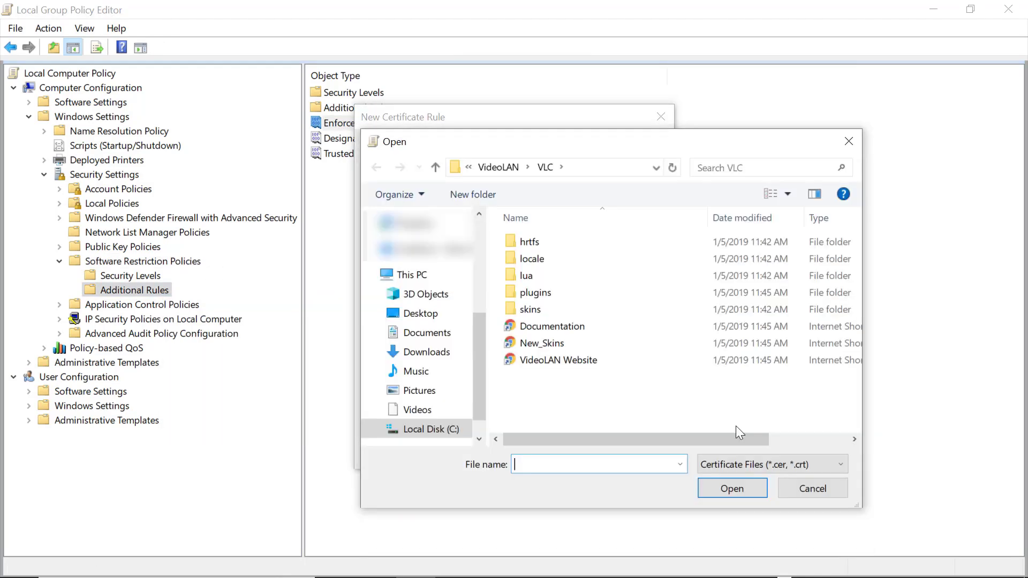
Filter to Signed Files and load the certificate from the vlc program
{"action": "left_click", "coordinate": [741, 465]}
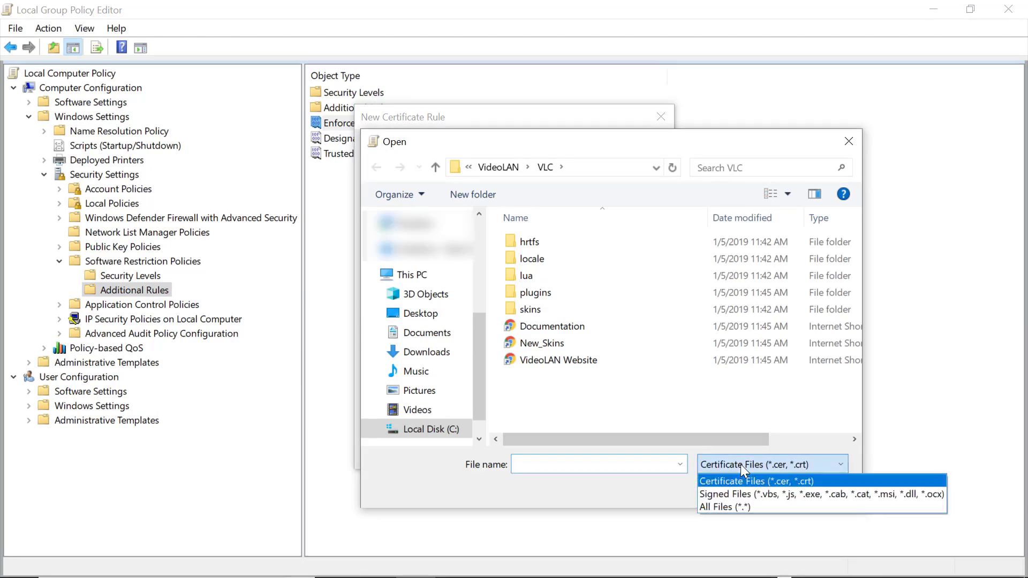
{"action": "left_click", "coordinate": [752, 494]}
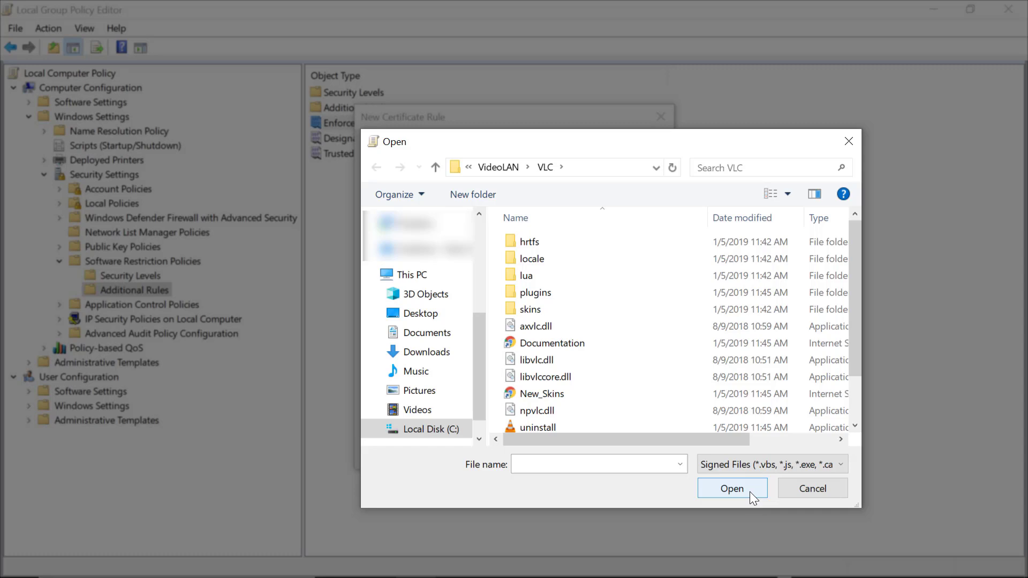
{"action": "scroll", "coordinate": [577, 408], "scroll_direction": "down", "scroll_amount": 1}
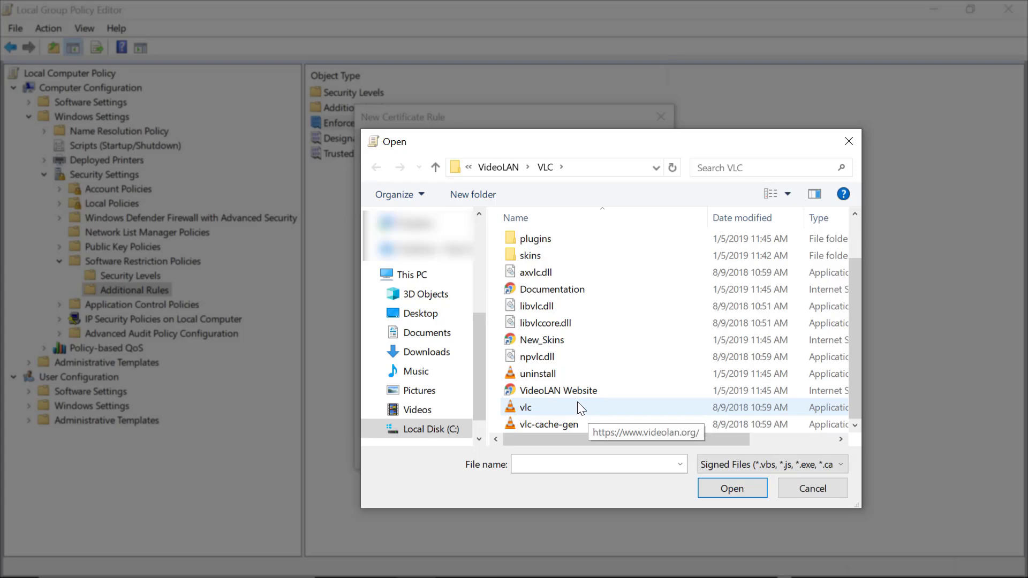
{"action": "left_click", "coordinate": [577, 408]}
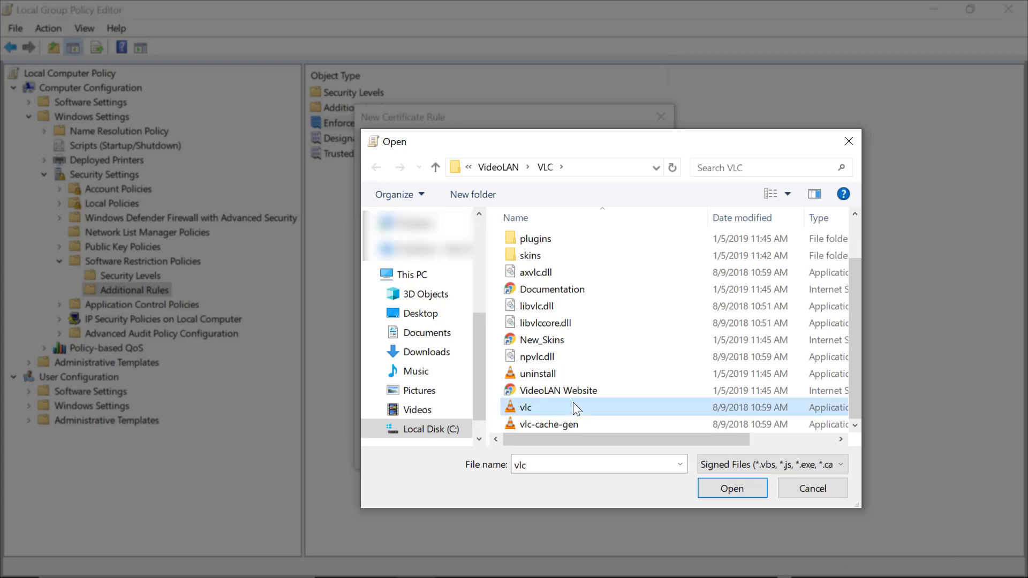
{"action": "left_click", "coordinate": [710, 489]}
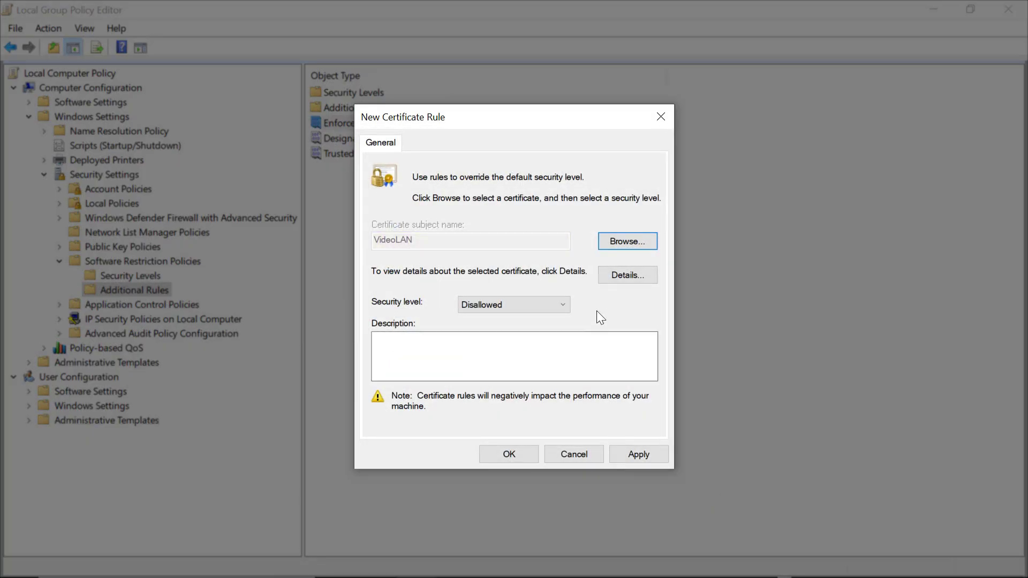
Review the VideoLAN certificate details and keep the security level at Disallowed
{"action": "left_click", "coordinate": [613, 278]}
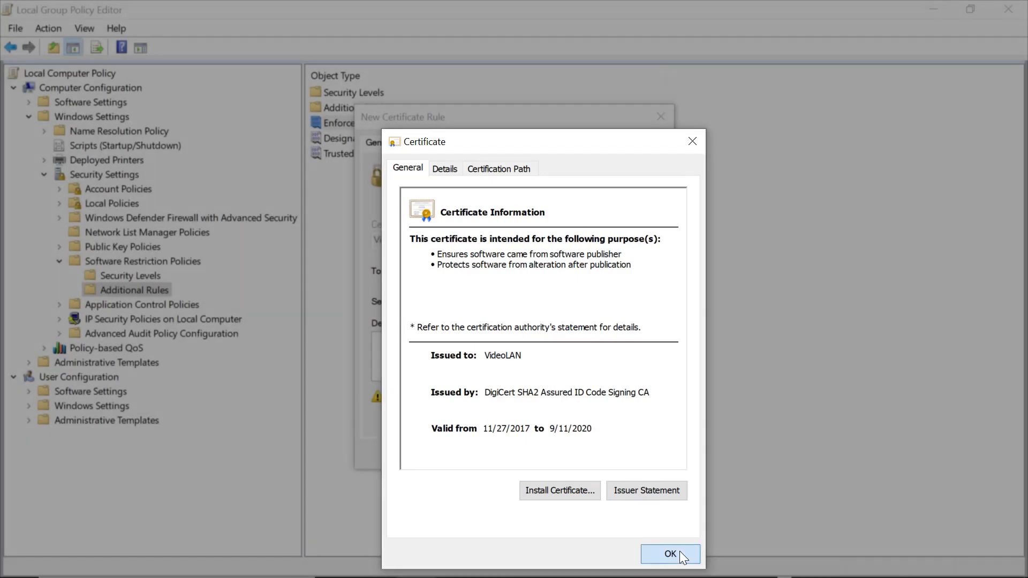
{"action": "left_click", "coordinate": [680, 553]}
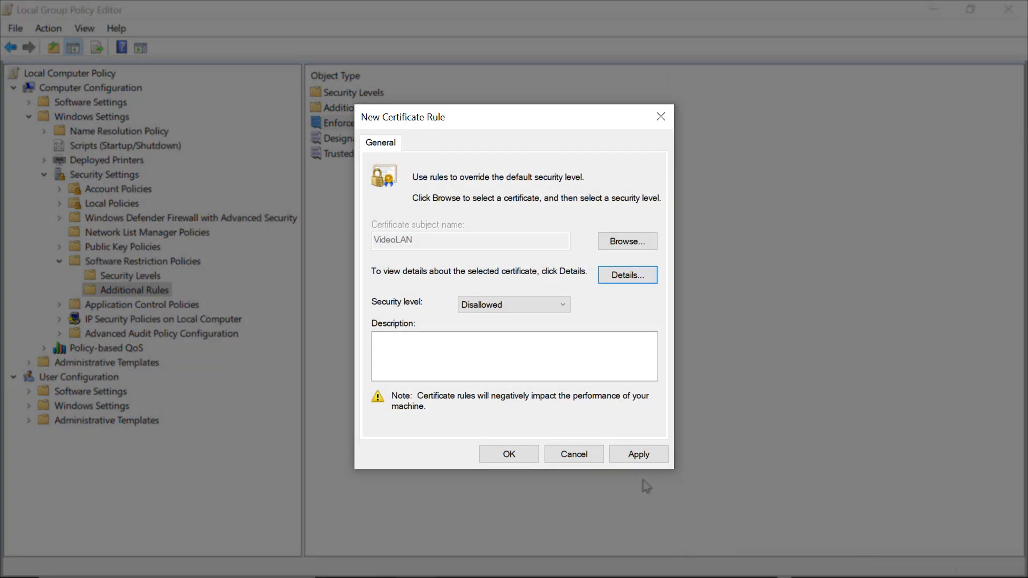
{"action": "left_click", "coordinate": [515, 310]}
{"action": "left_click", "coordinate": [514, 310]}
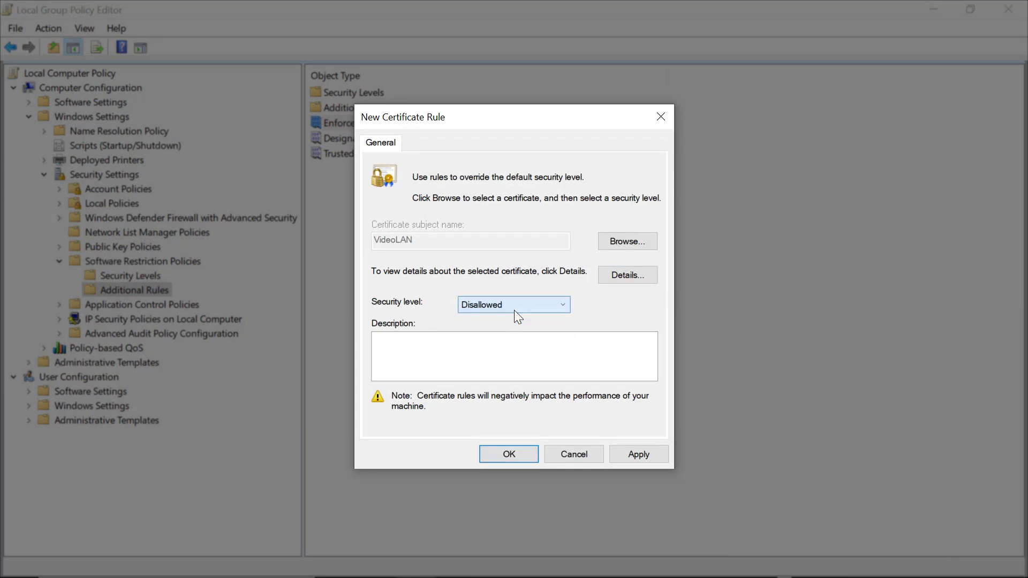
Enter the description 'block this' with Disallowed level and save the certificate rule
{"action": "key", "text": "Tab"}
{"action": "left_click", "coordinate": [512, 304]}
{"action": "left_click", "coordinate": [512, 304]}
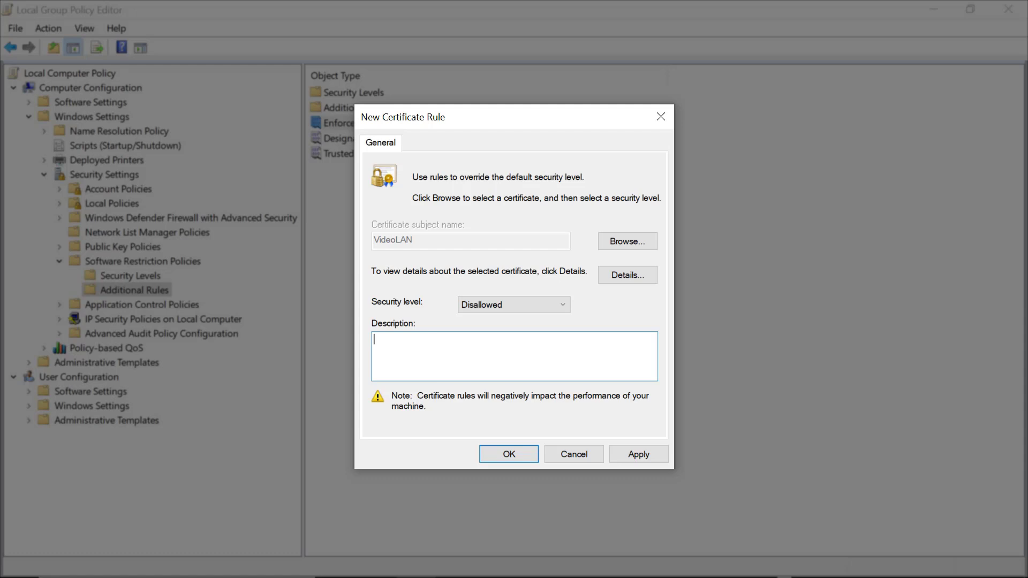
{"action": "type", "text": "block this"}
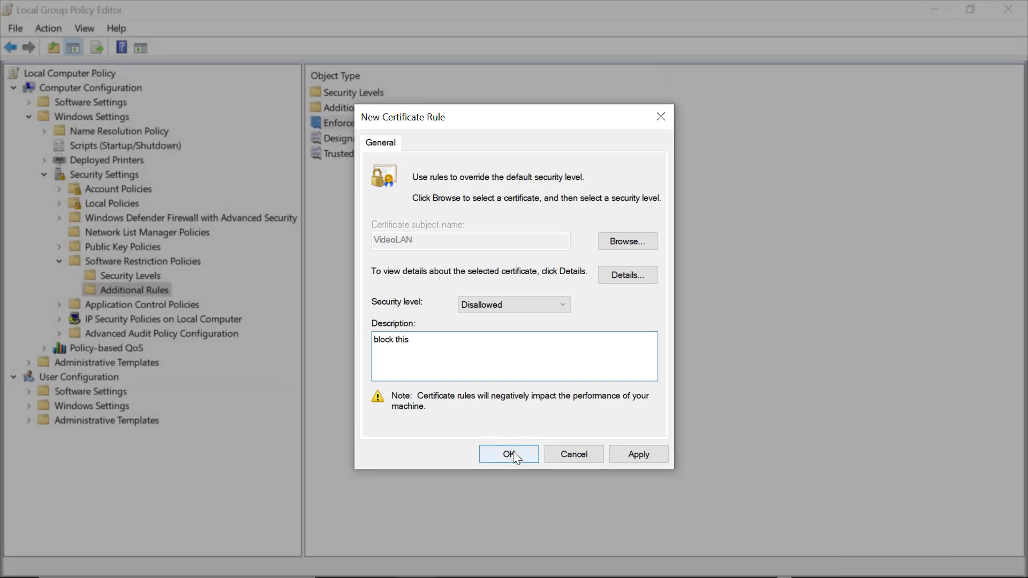
{"action": "left_click", "coordinate": [509, 454]}
Show the VideoLAN rule in Additional Rules and test that launching vlc is blocked
{"action": "left_click", "coordinate": [134, 290]}
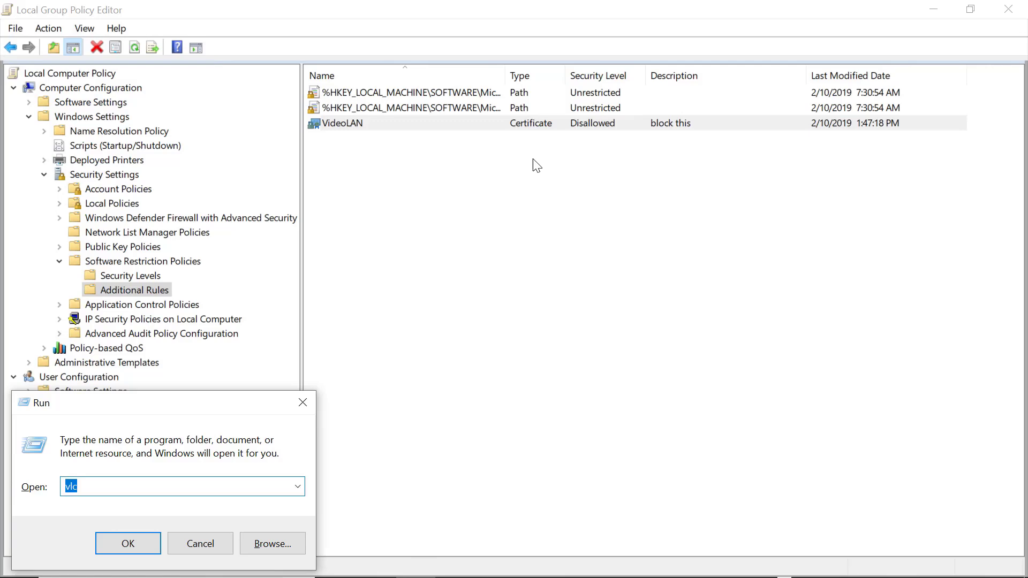
{"action": "left_click", "coordinate": [147, 545]}
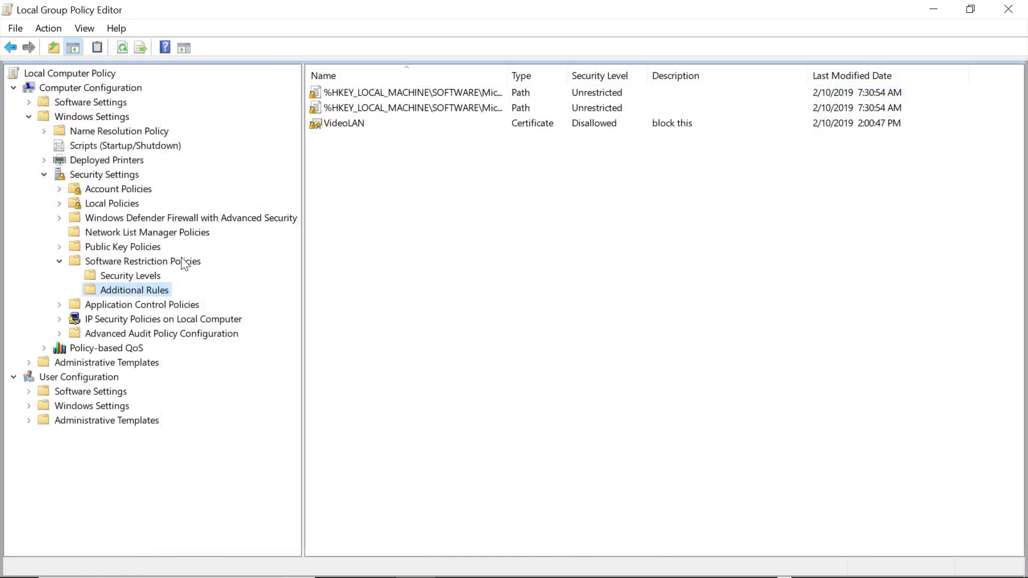
Define Trusted Publishers policy settings, keeping 'Allow only all administrators' to manage them
{"action": "left_click", "coordinate": [183, 263]}
{"action": "left_click", "coordinate": [350, 122]}
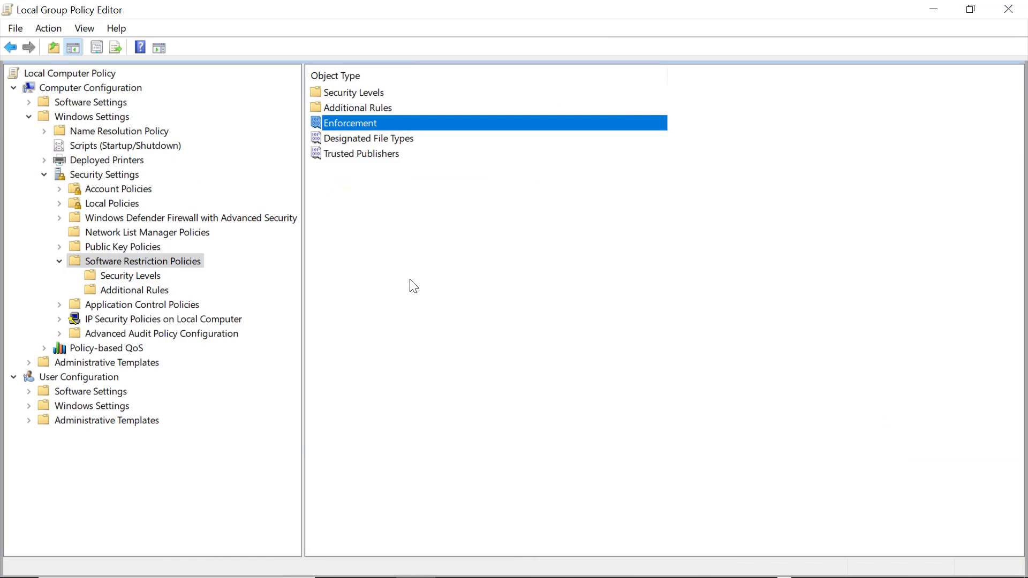
{"action": "double_click", "coordinate": [381, 157]}
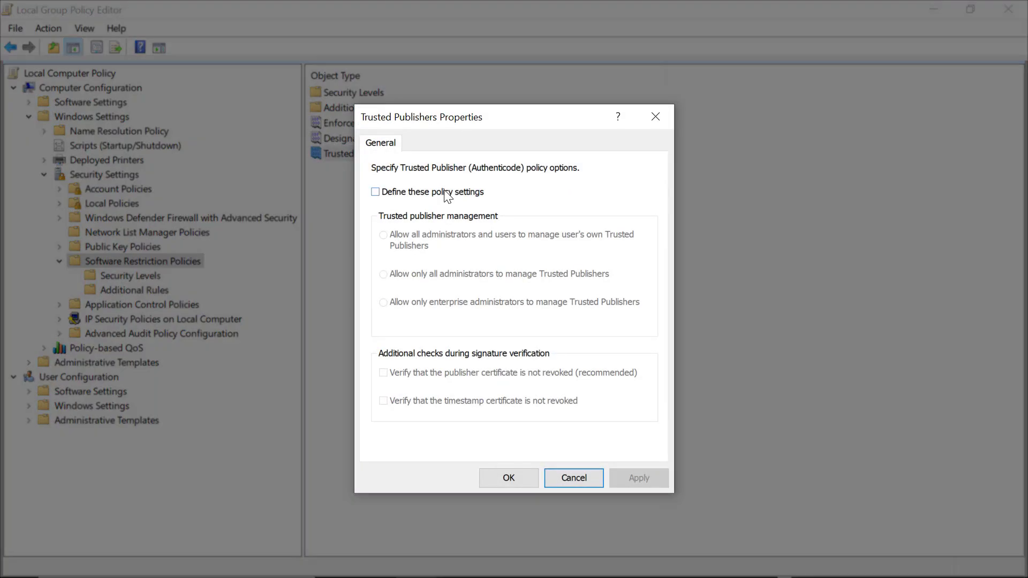
{"action": "left_click", "coordinate": [447, 194]}
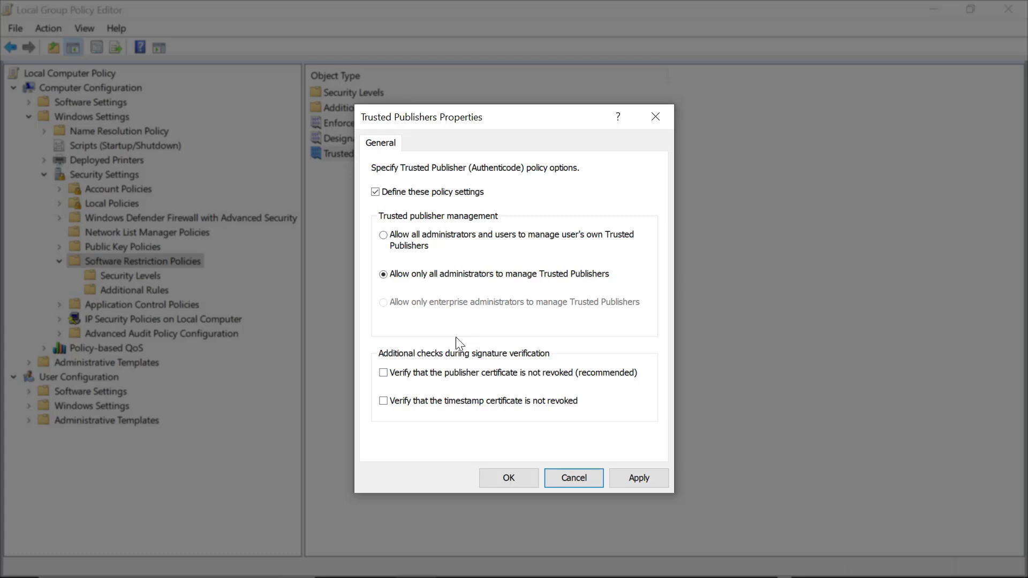
Tick the revocation checks for both publisher and timestamp certificates
{"action": "left_click", "coordinate": [409, 373]}
{"action": "left_click", "coordinate": [421, 401]}
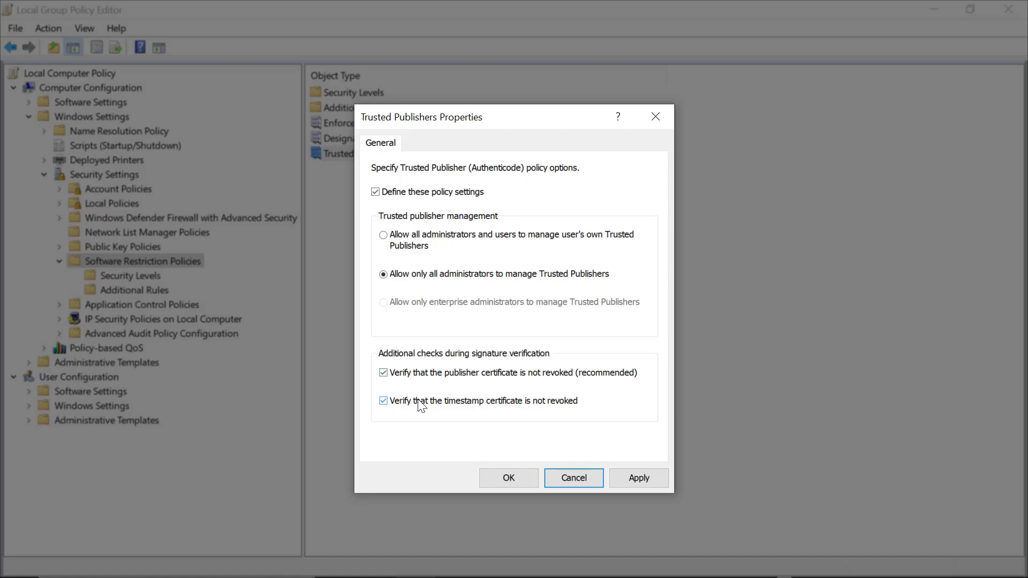